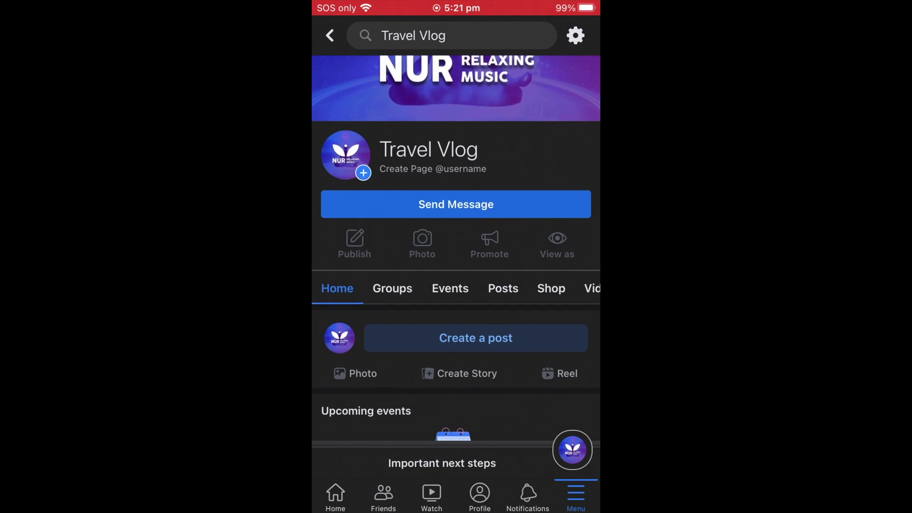
- Publish a check-in post for Maitland, New South Wales on the Travel Vlog page, allowing location access
scroll(456, 248, down, 1)
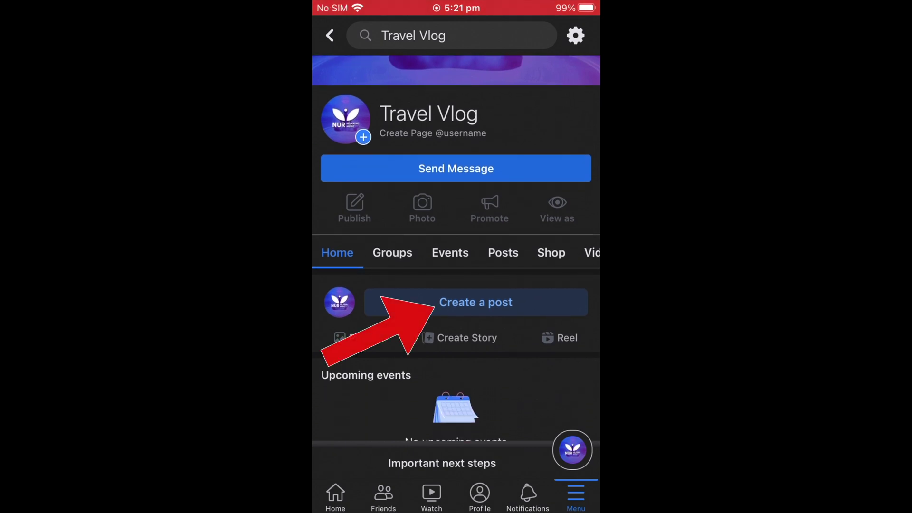
click(475, 302)
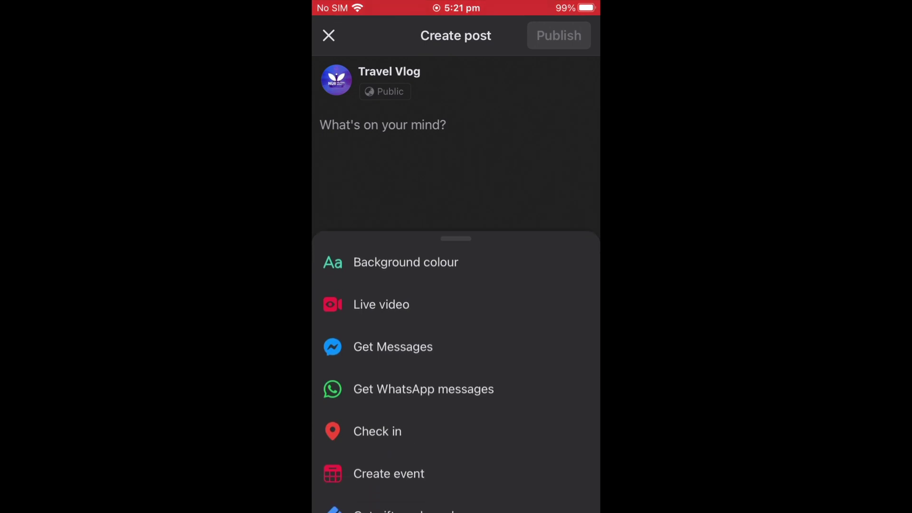
click(378, 288)
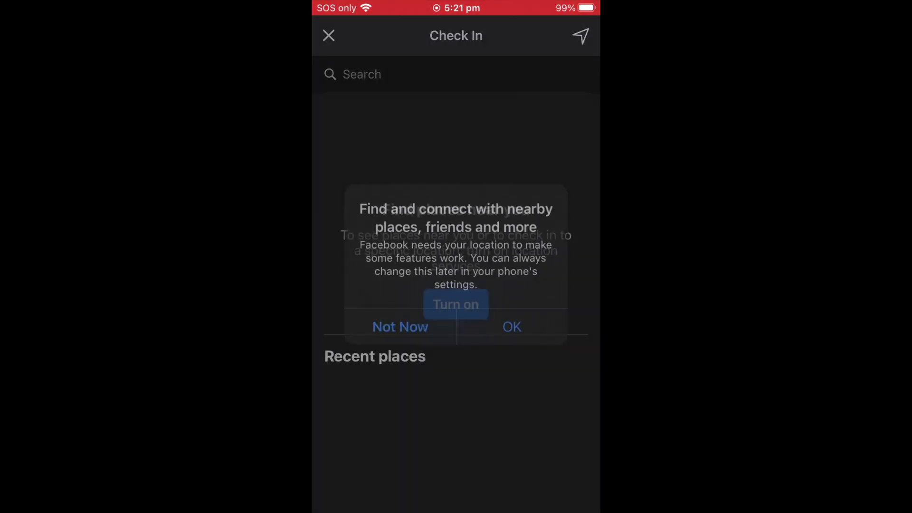
click(508, 323)
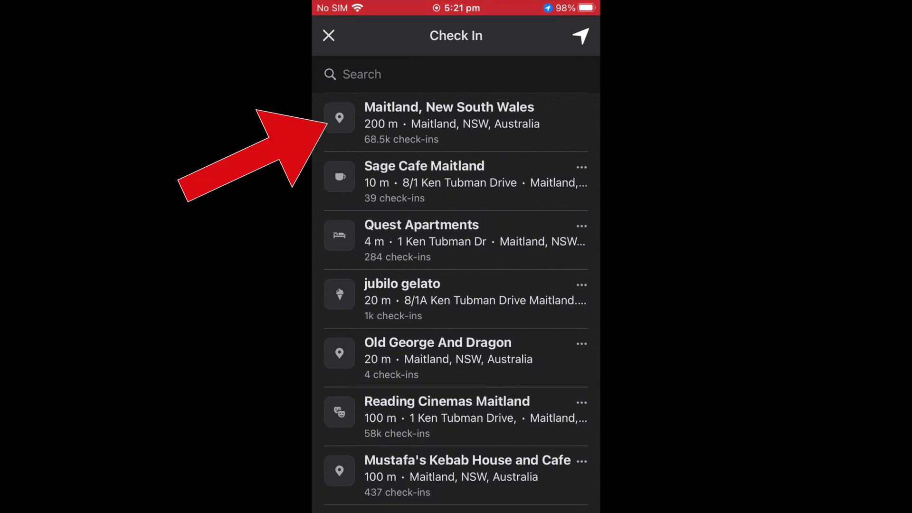
click(449, 118)
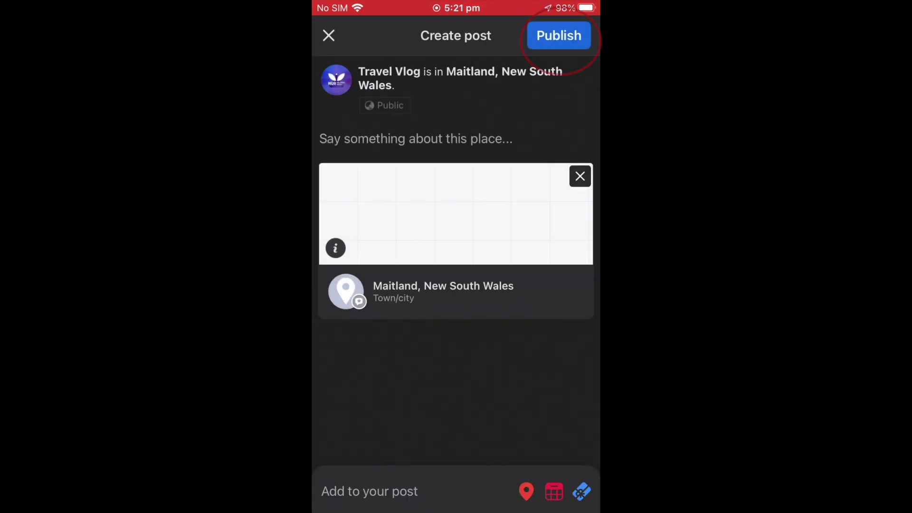
click(558, 35)
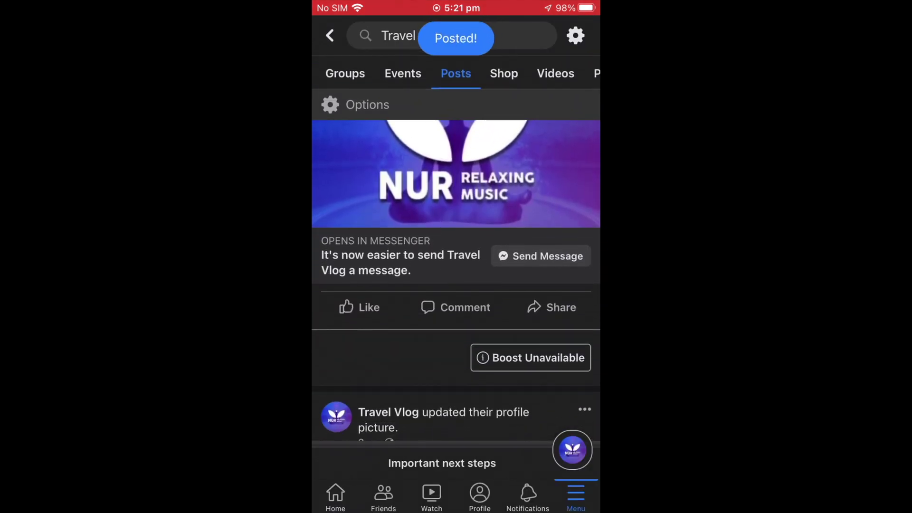
- Examine the Travel Vlog page's posts and the contact and description fields in its About section
scroll(456, 285, down, 10)
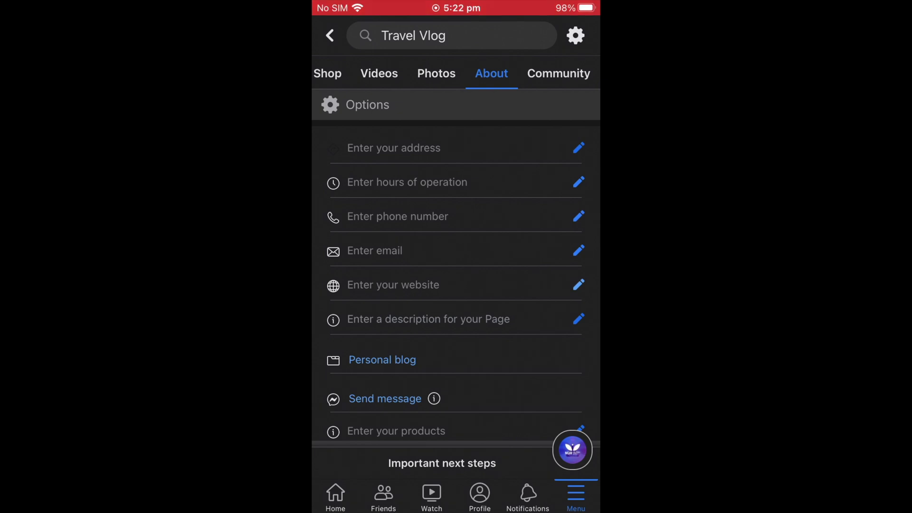
scroll(456, 266, down, 3)
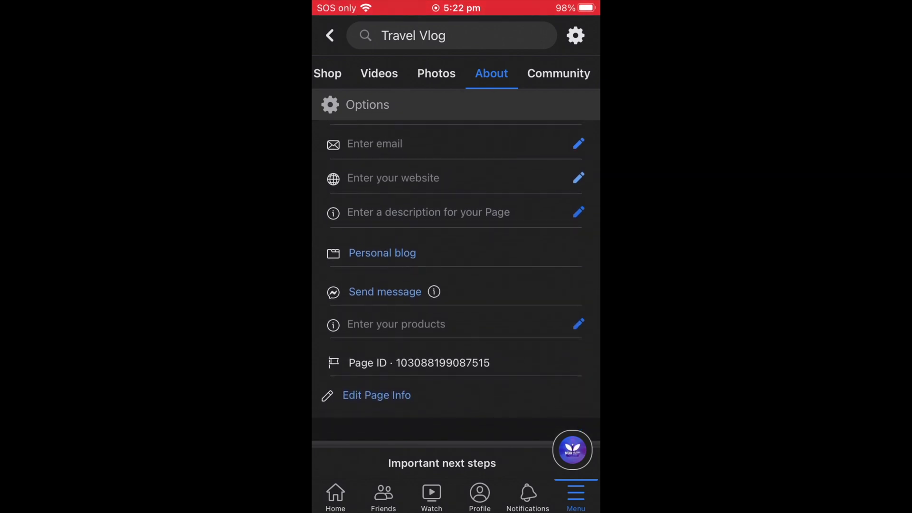
scroll(456, 266, up, 10)
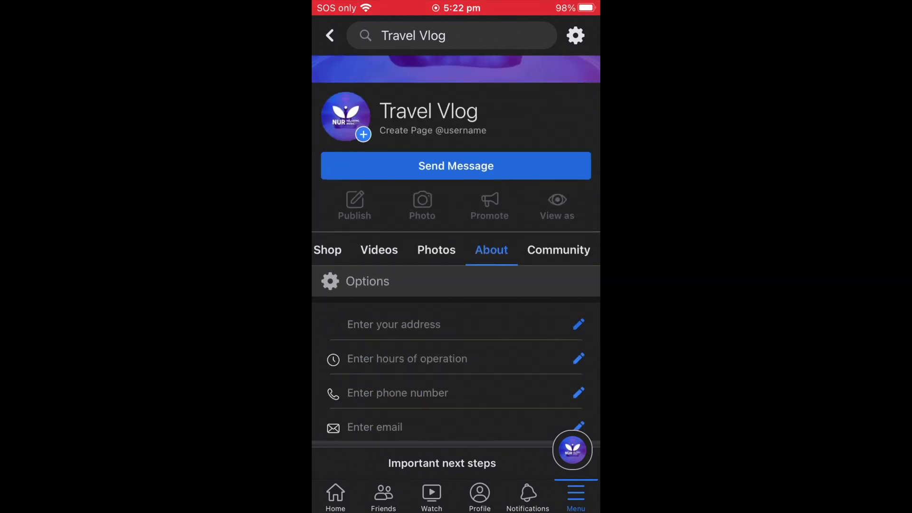
- Open the visitor view of the Travel Vlog page and examine its Home content and published check-in post
click(572, 449)
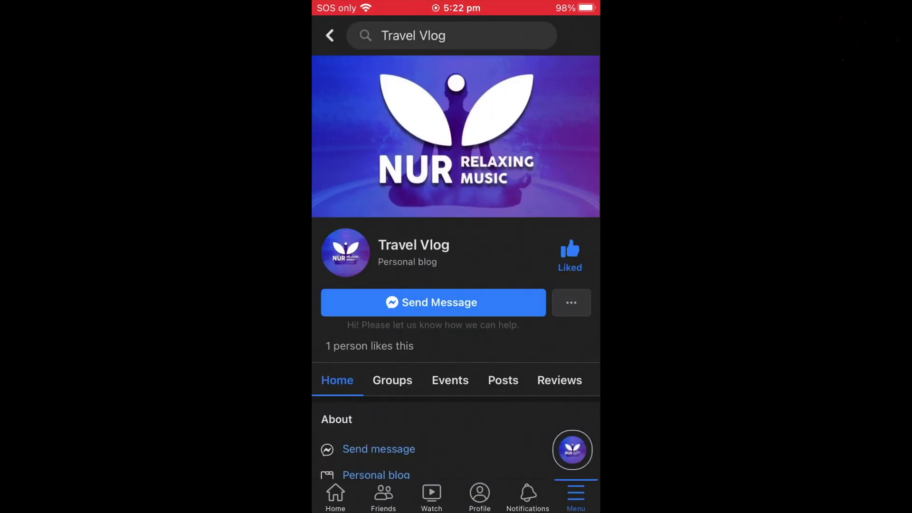
scroll(455, 266, down, 3)
scroll(456, 266, down, 5)
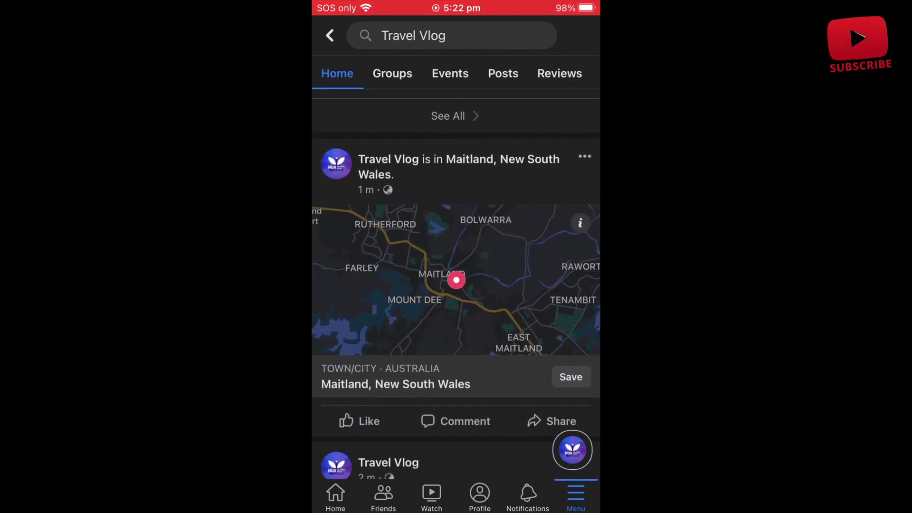
scroll(455, 266, up, 1)
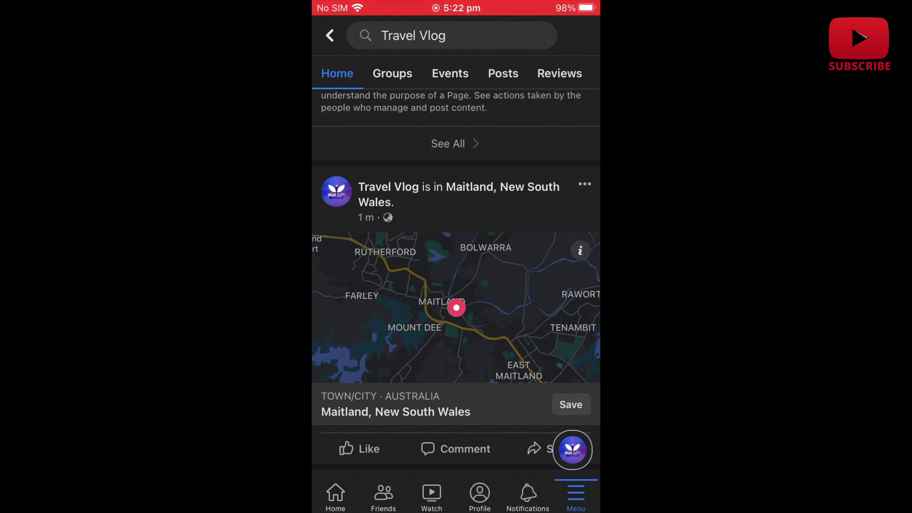
scroll(455, 285, down, 1)
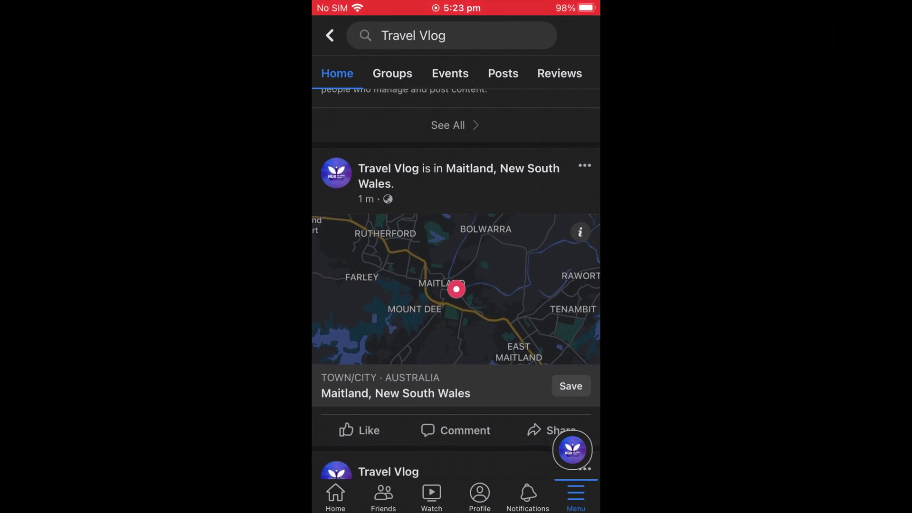
scroll(456, 284, down, 6)
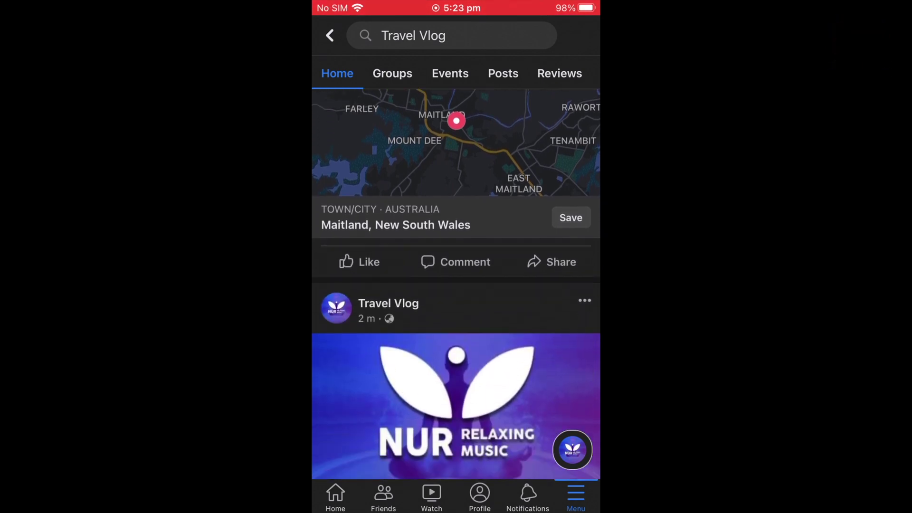
scroll(456, 285, down, 1)
- Open the editing options from the Travel Vlog page preview and examine the template and section settings
click(572, 449)
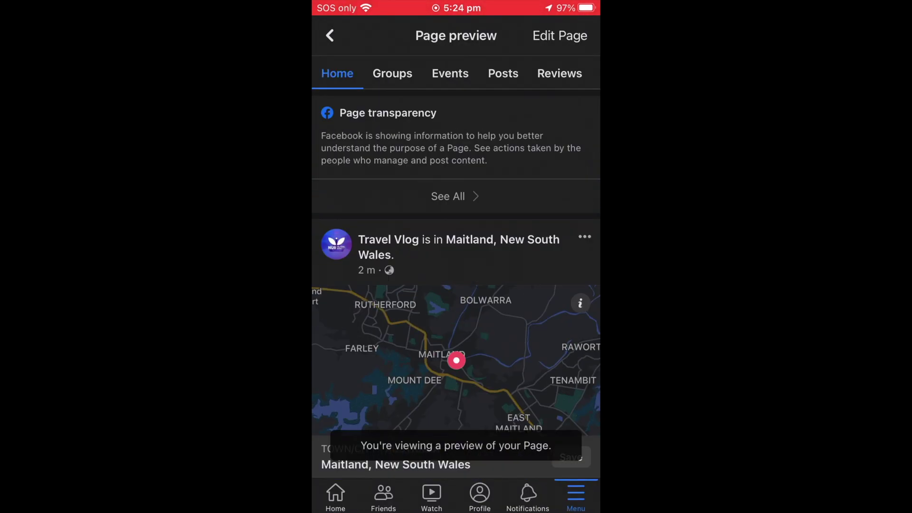
scroll(455, 285, up, 10)
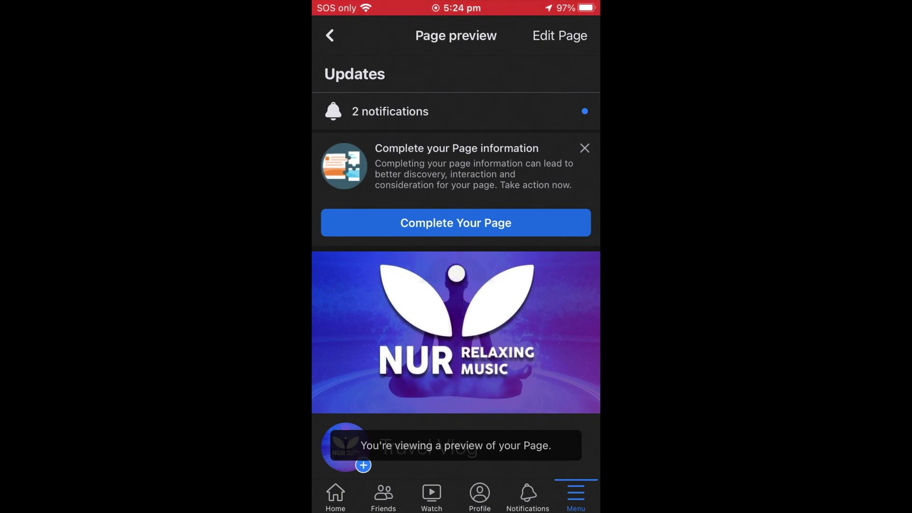
click(560, 36)
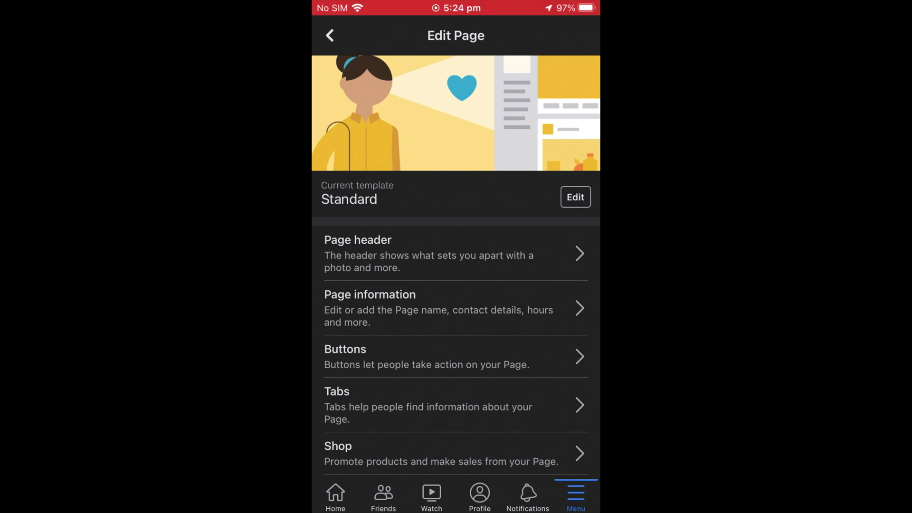
scroll(455, 266, down, 2)
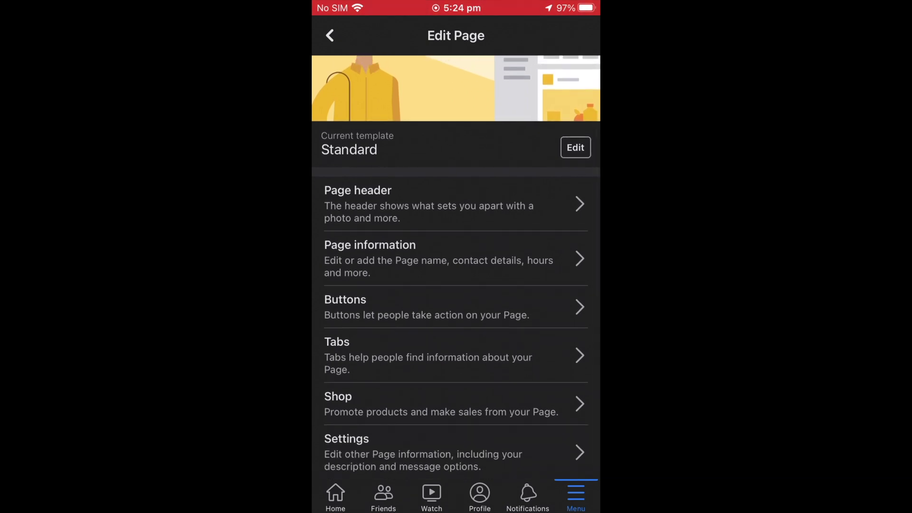
scroll(455, 266, up, 2)
scroll(456, 266, up, 1)
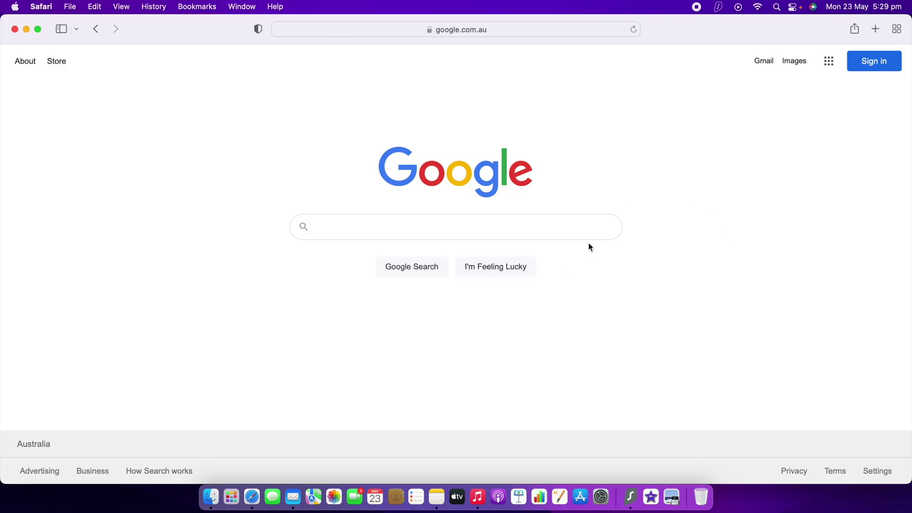
- Switch to Safari on the computer, search Google for "facebook" and open the Facebook site
text(fa)
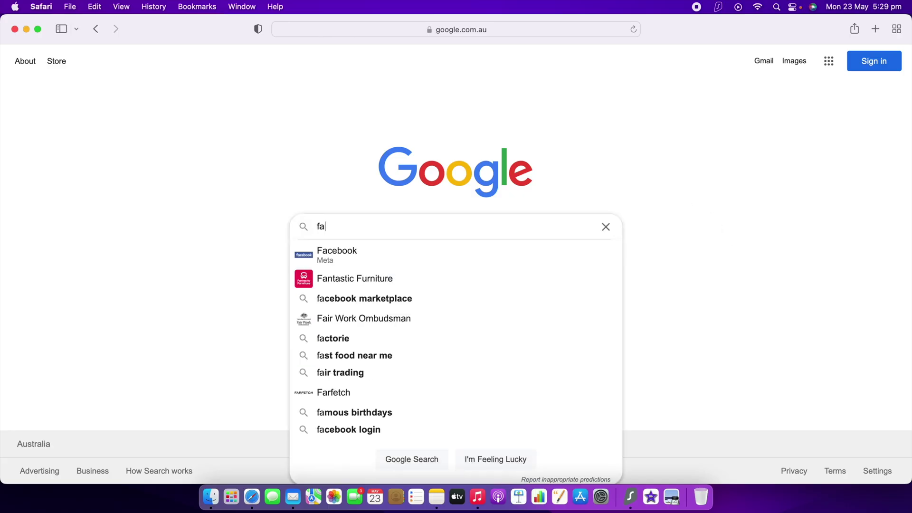
text(cebook)
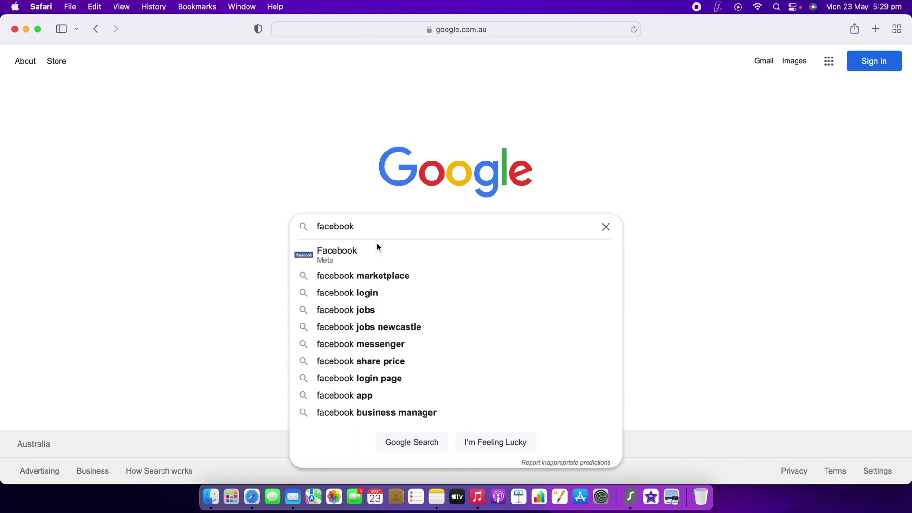
click(354, 254)
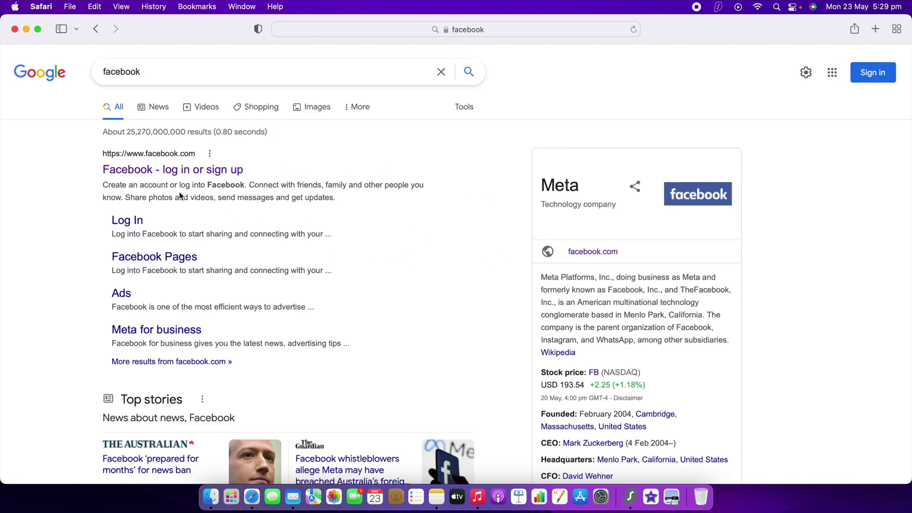
click(214, 175)
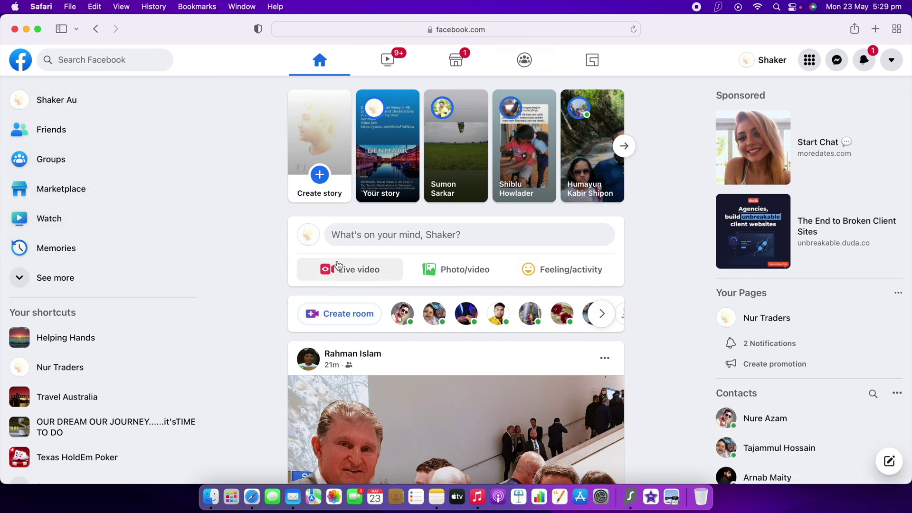
- Browse the news feed and open the form for creating a new Page
scroll(338, 265, down, 12)
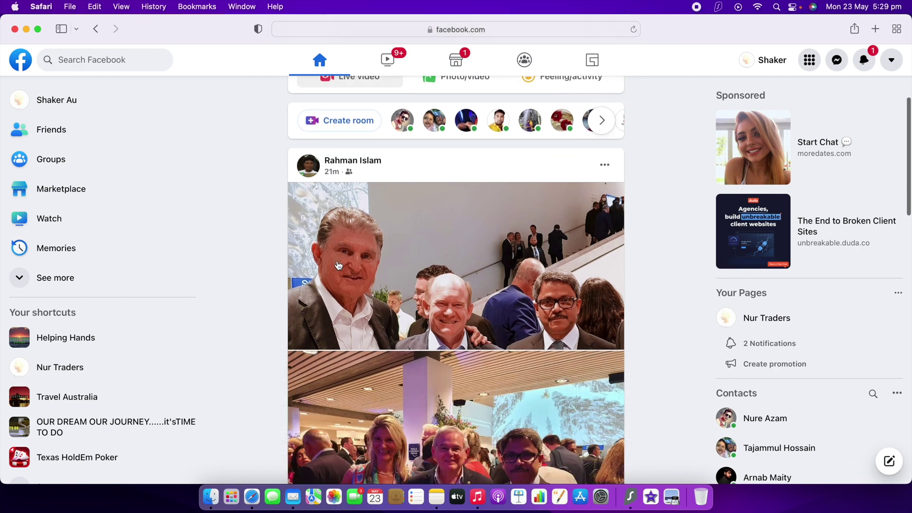
scroll(338, 264, down, 5)
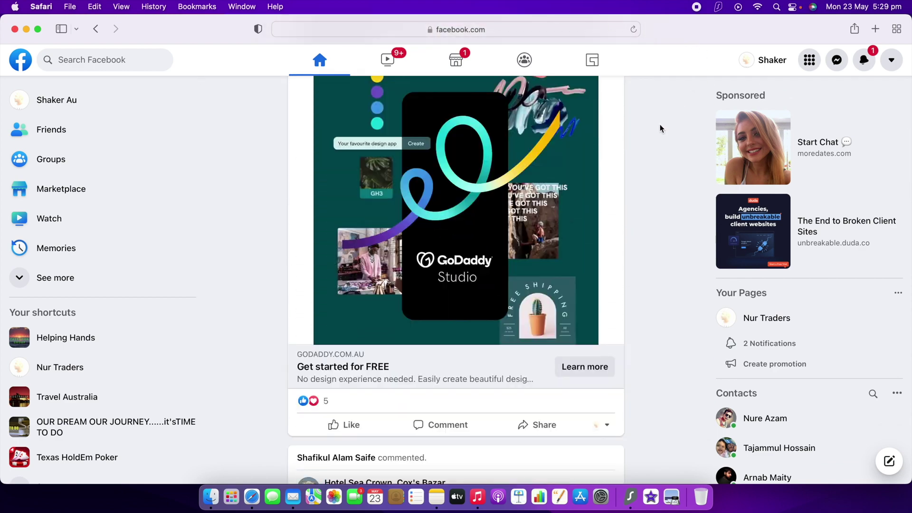
click(813, 64)
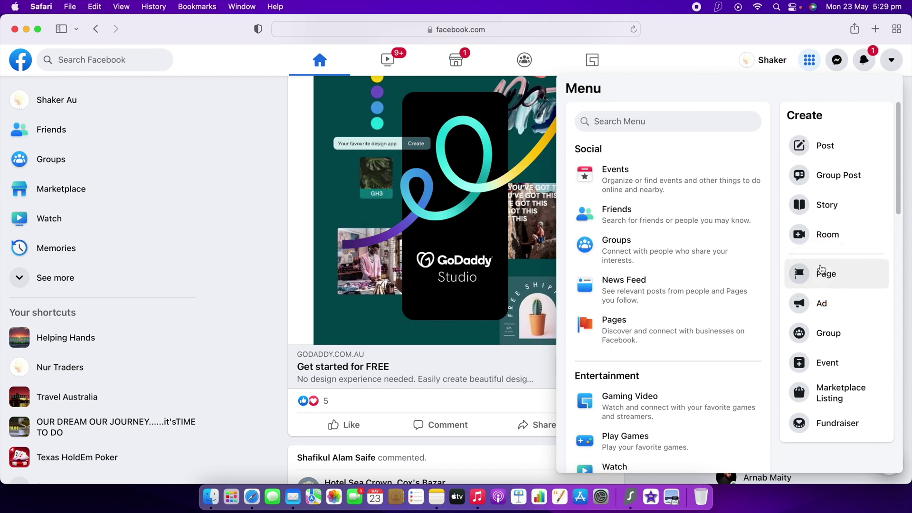
click(829, 277)
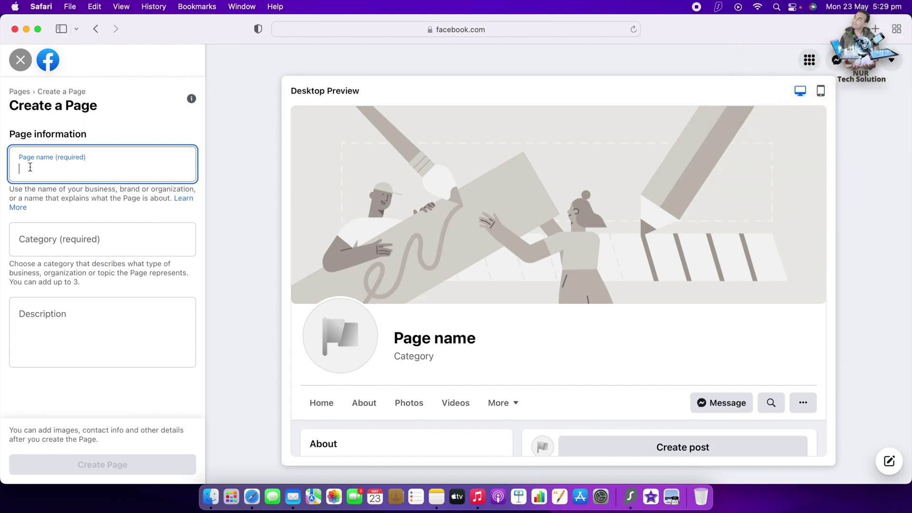
- Examine the new Page form's name, category and description fields and its desktop preview, and close the form without creating a Page
click(84, 227)
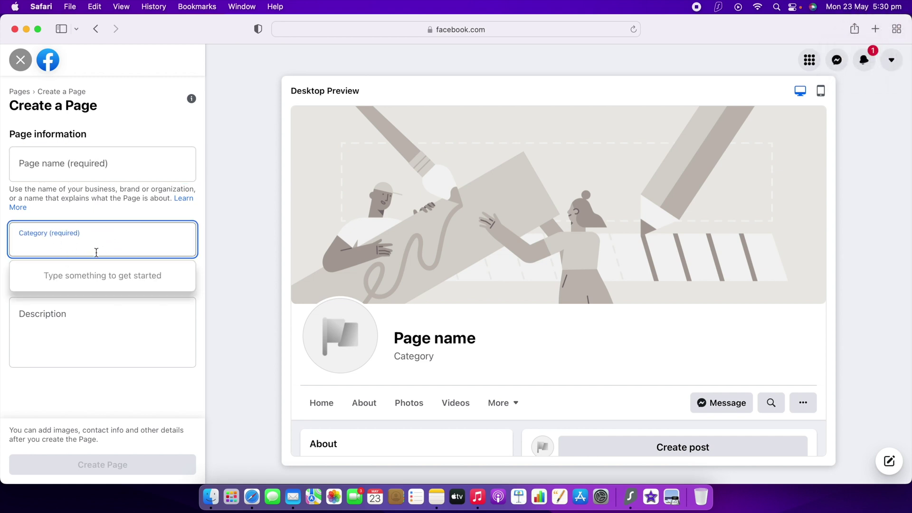
click(57, 314)
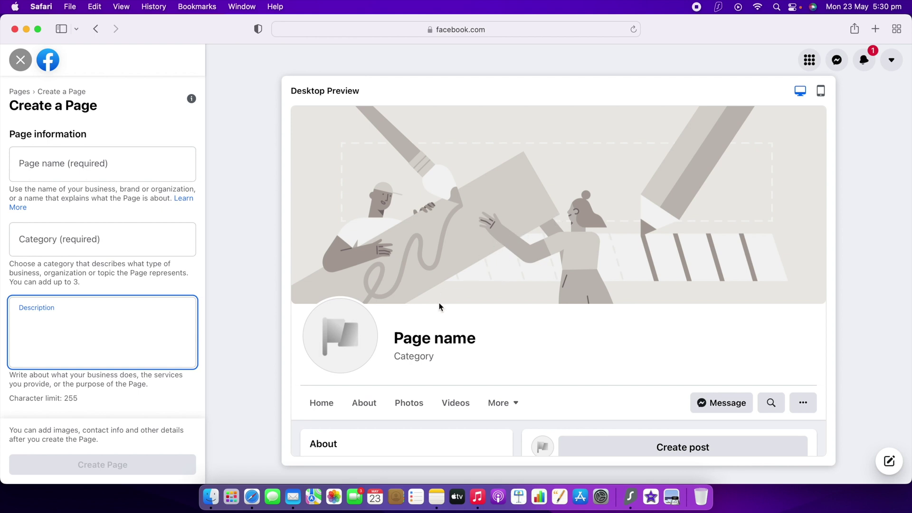
scroll(380, 332, down, 2)
click(352, 362)
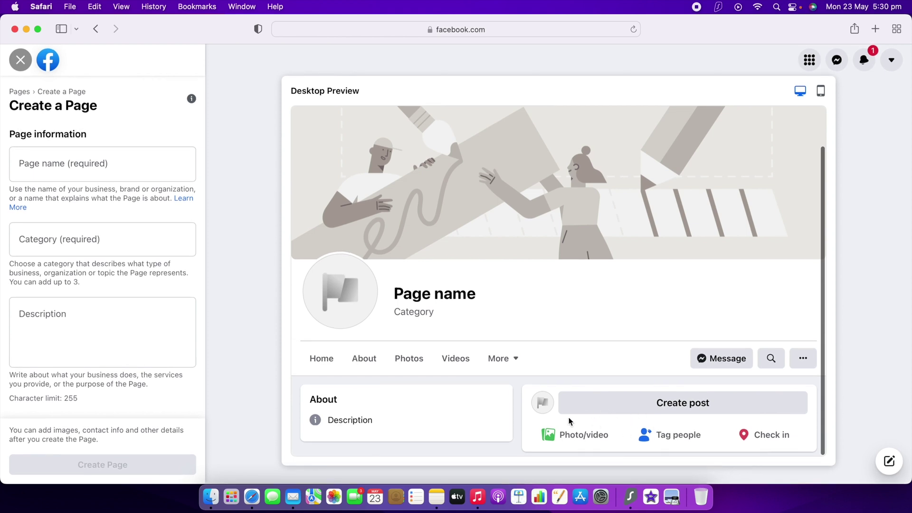
click(108, 462)
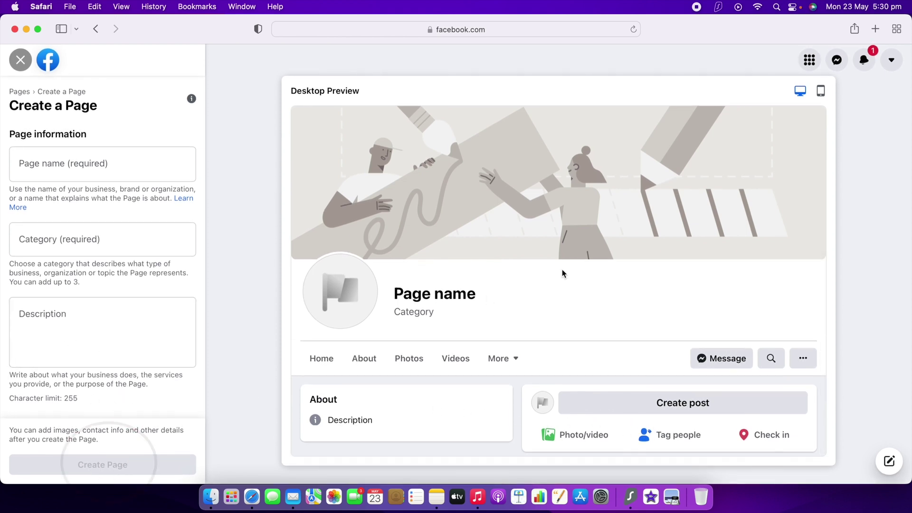
click(21, 60)
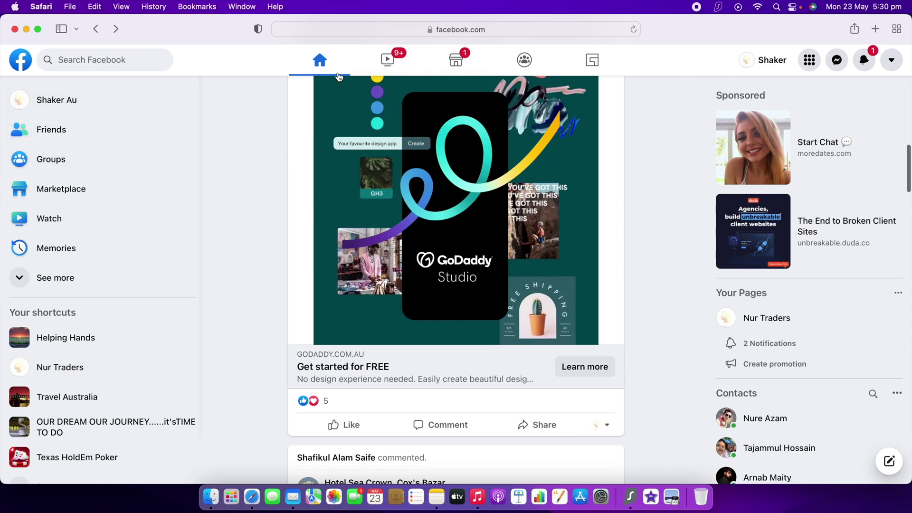
- Open the existing Nur Traders page for management
scroll(491, 245, up, 15)
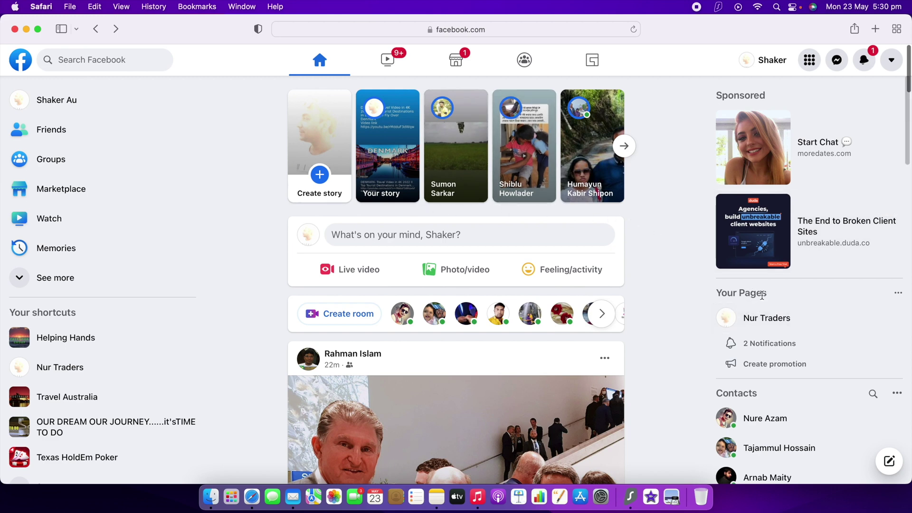
click(770, 320)
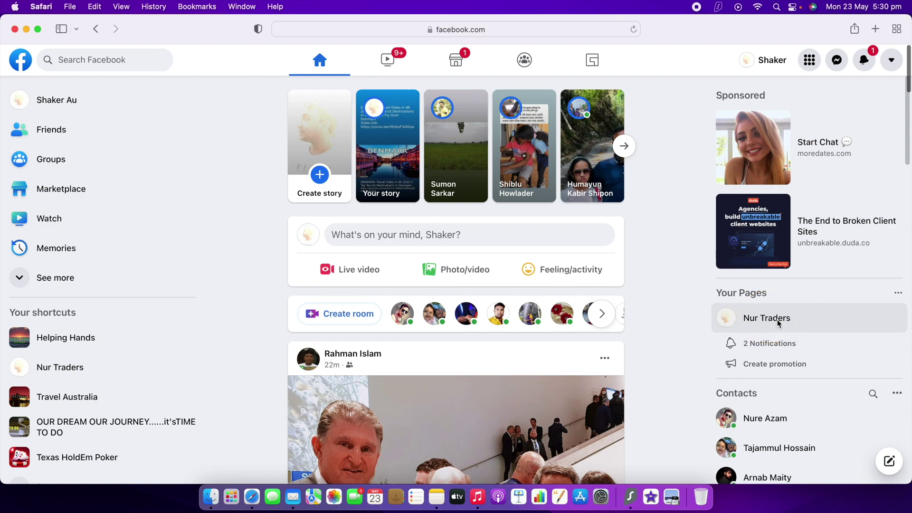
scroll(527, 162, down, 1)
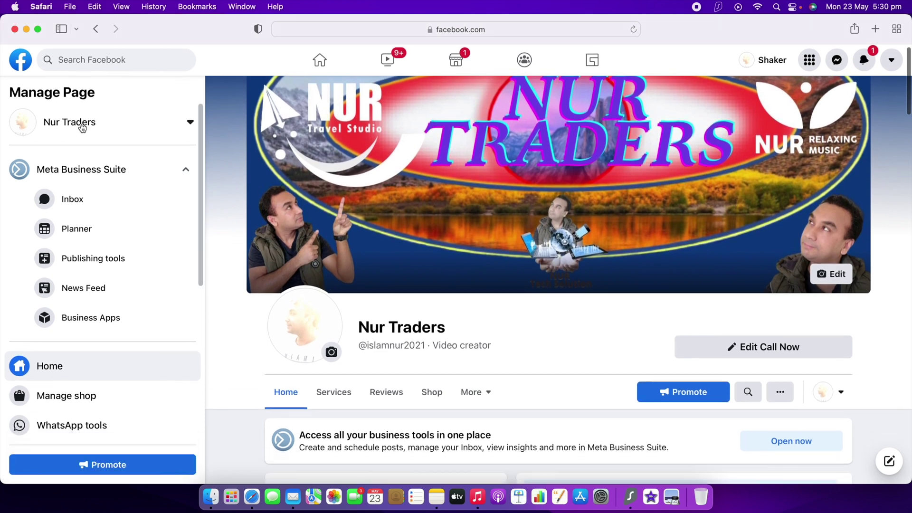
- Look over the Nur Traders page, view the Facebook version of the post composer and close it without posting
scroll(471, 202, up, 1)
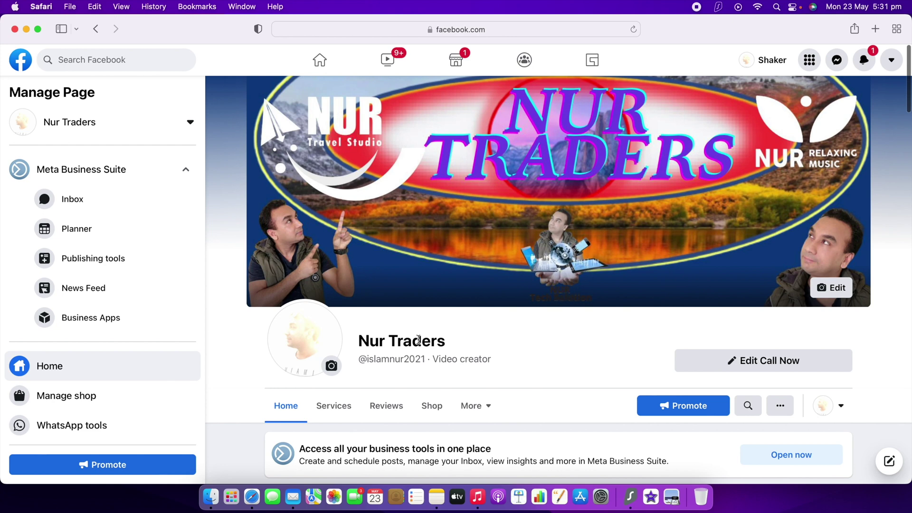
scroll(419, 339, down, 4)
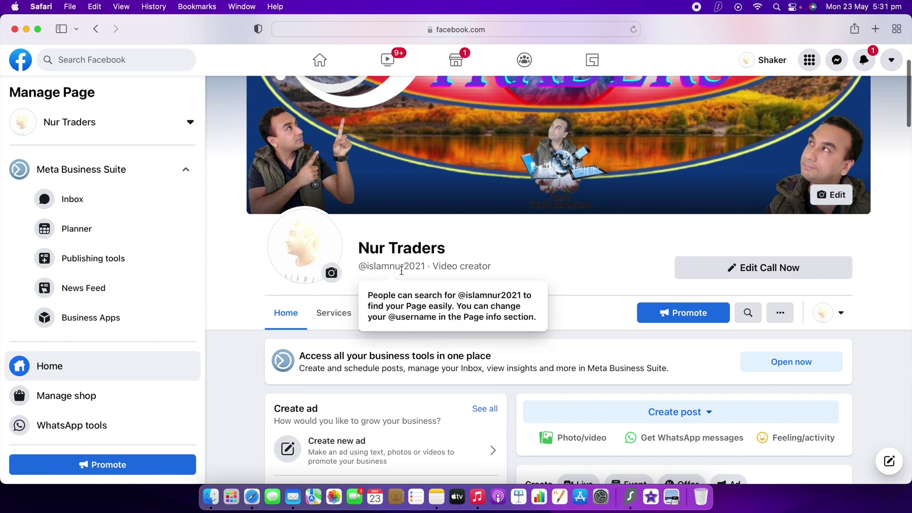
scroll(532, 272, down, 2)
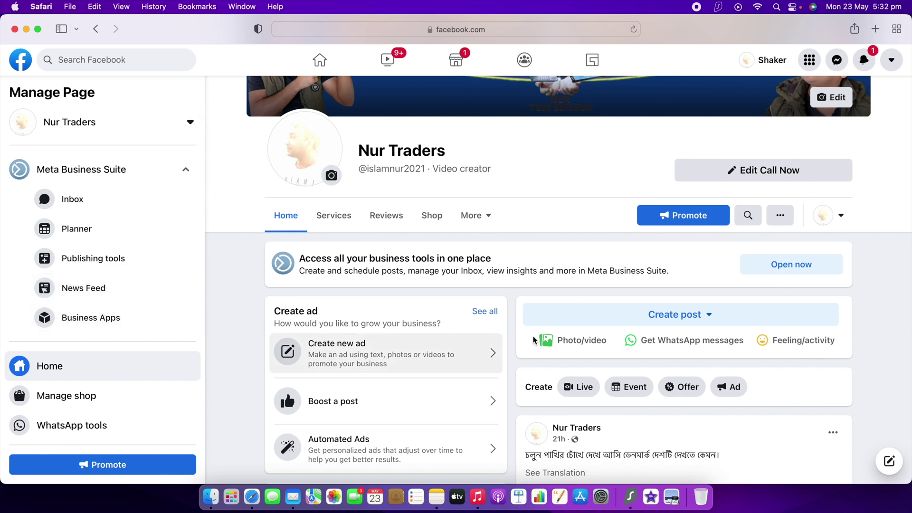
scroll(470, 285, up, 5)
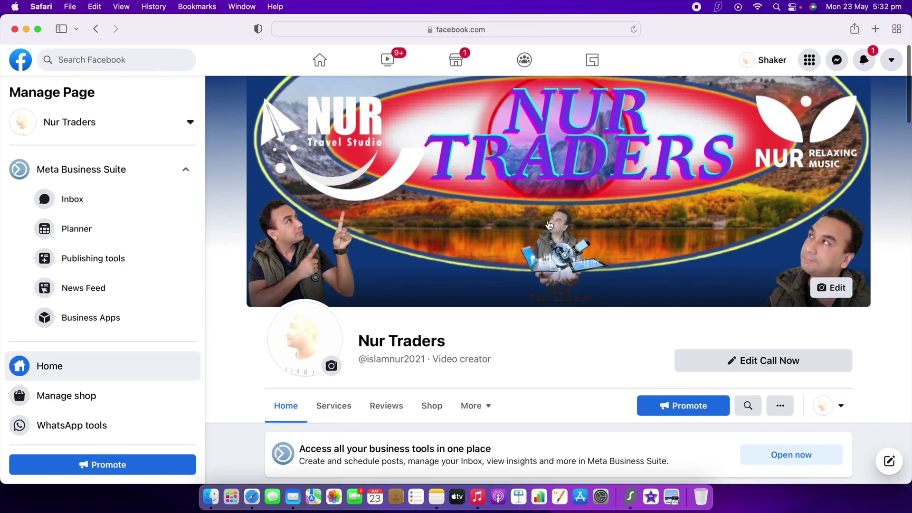
scroll(532, 302, down, 5)
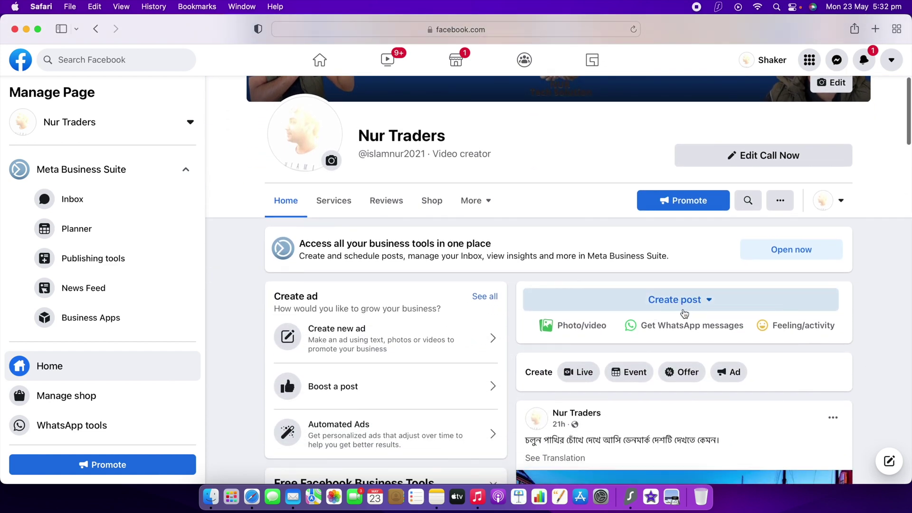
click(710, 303)
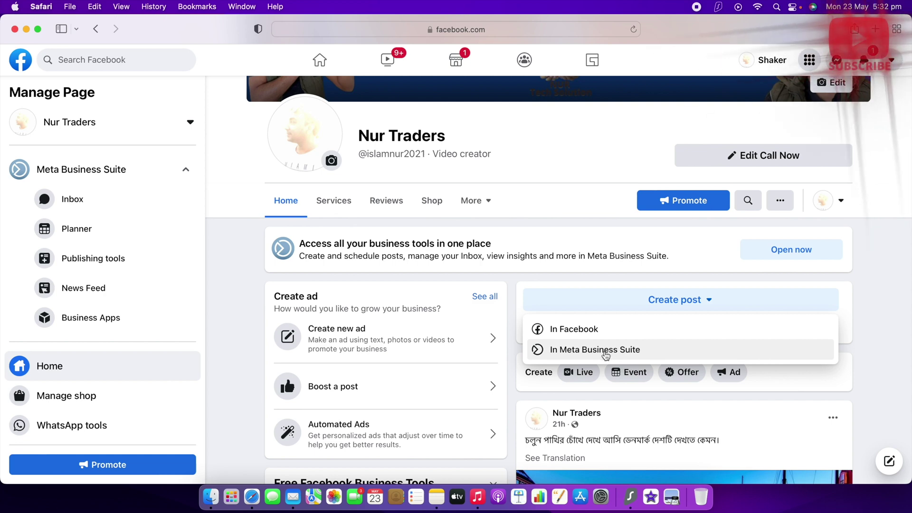
click(584, 329)
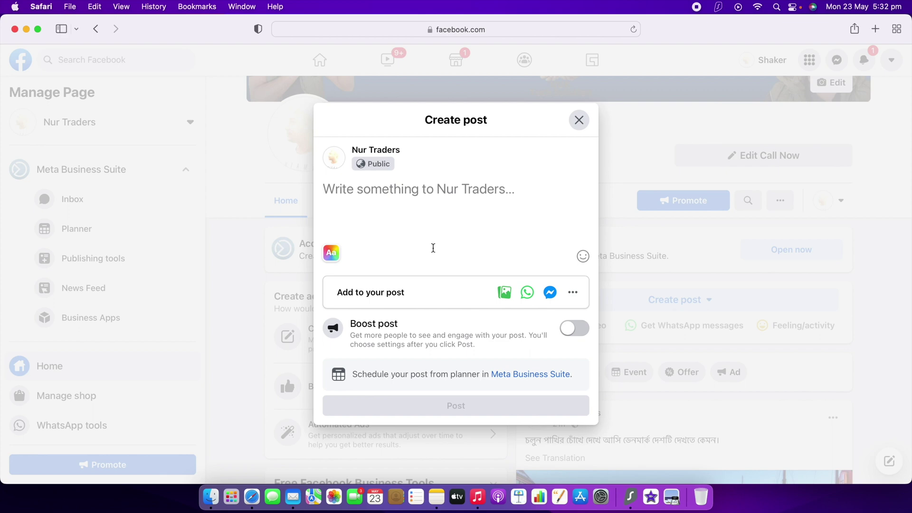
click(579, 120)
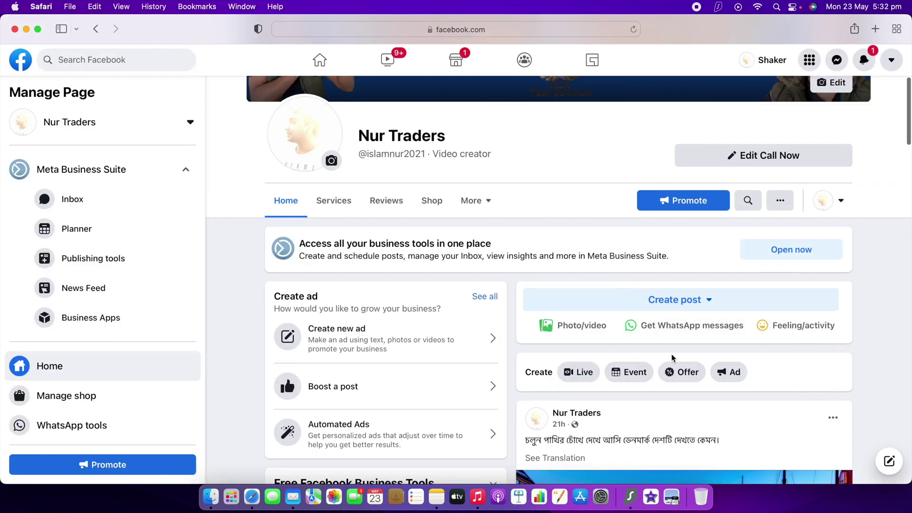
- Choose to create the post in Meta Business Suite and look over its home page's recent posts, stories and planner
click(708, 310)
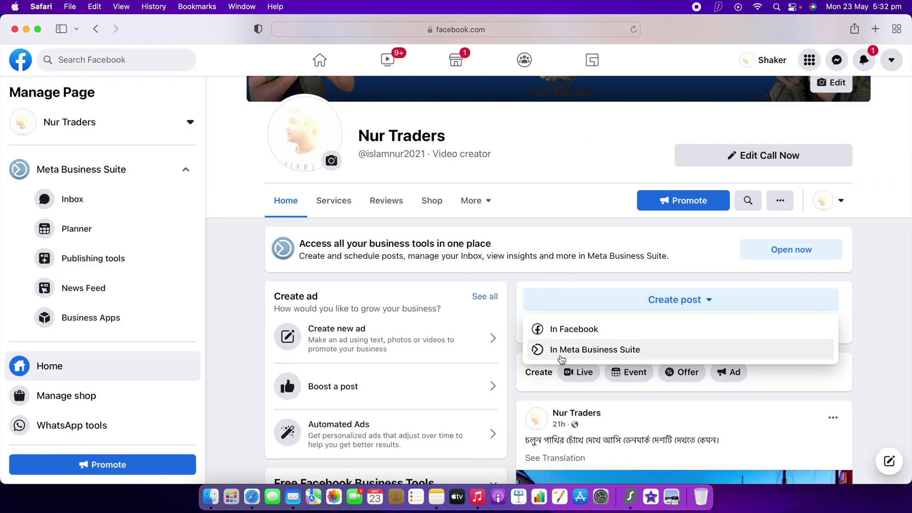
click(612, 352)
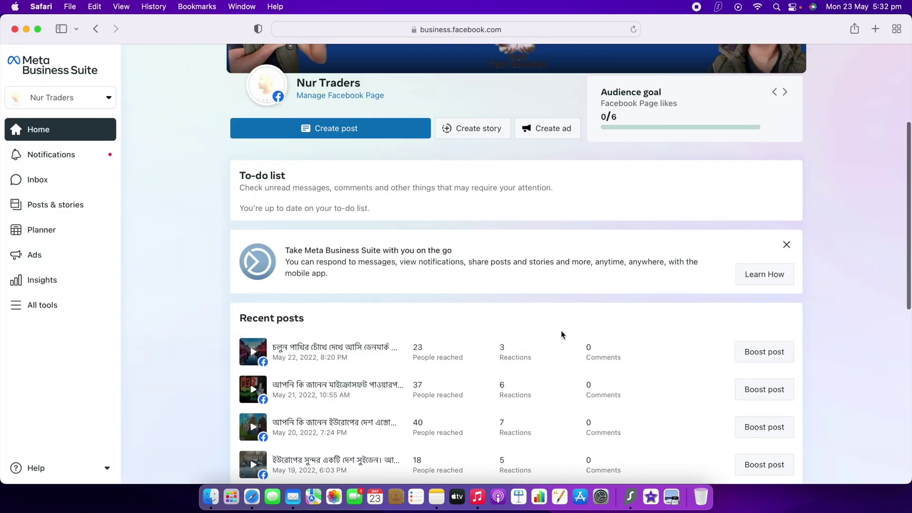
scroll(491, 272, up, 5)
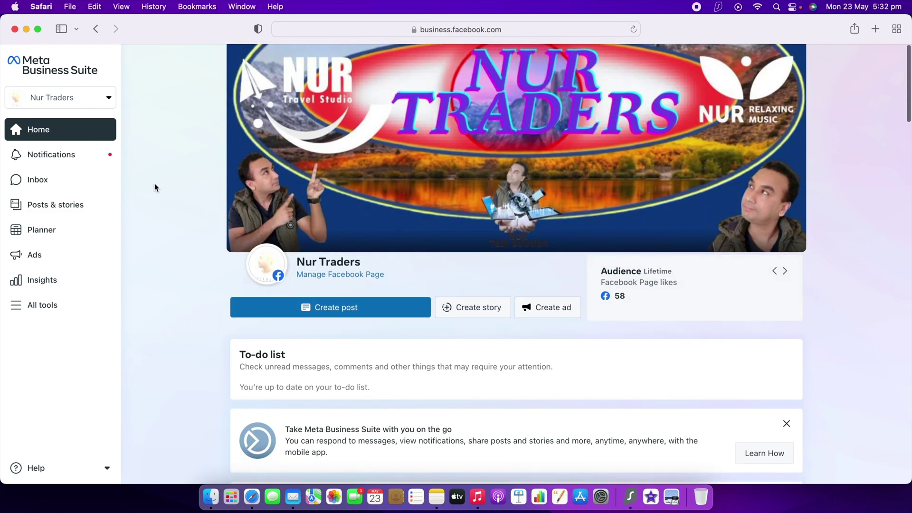
scroll(412, 230, down, 8)
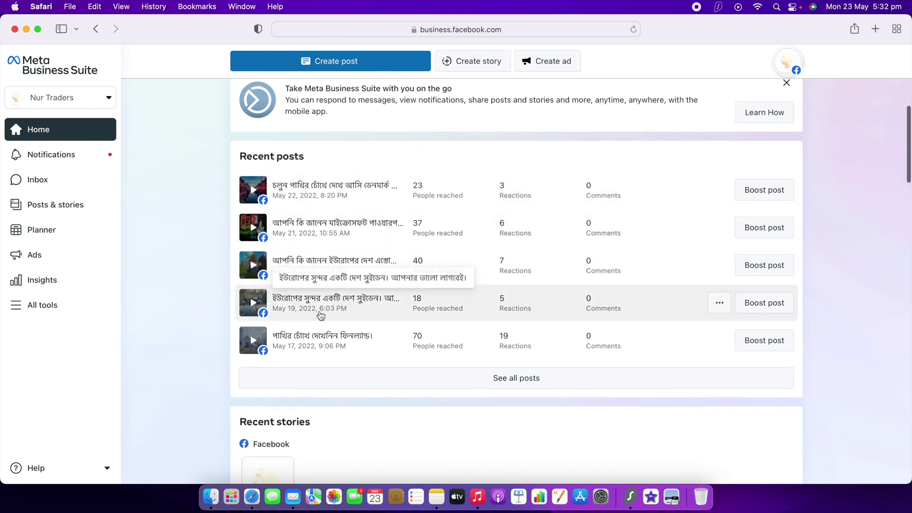
scroll(312, 313, down, 3)
scroll(313, 312, down, 10)
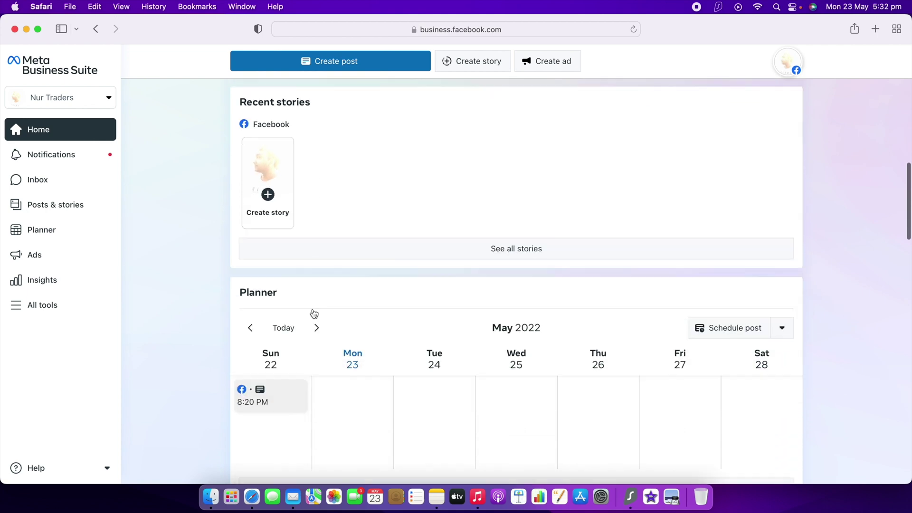
scroll(314, 312, up, 15)
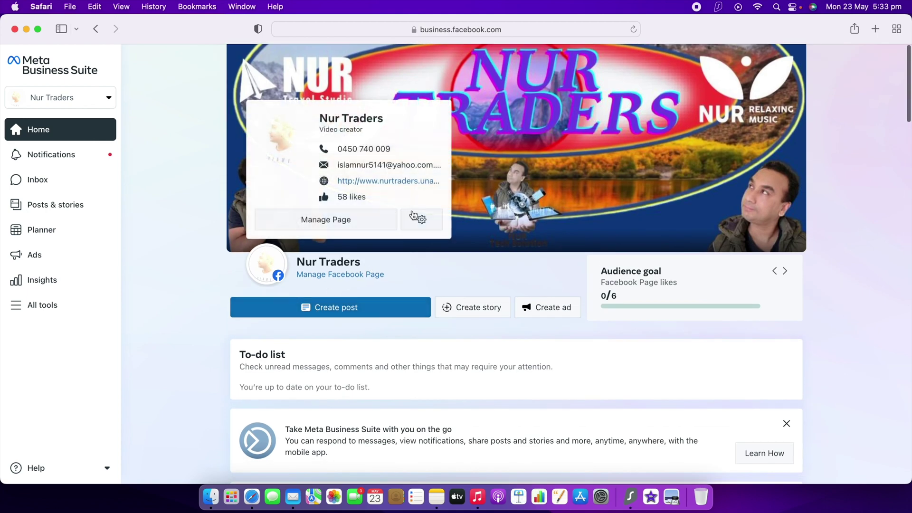
- Start a new post in Meta Business Suite, postpone the introductory tour and view the options for adding a video
click(348, 313)
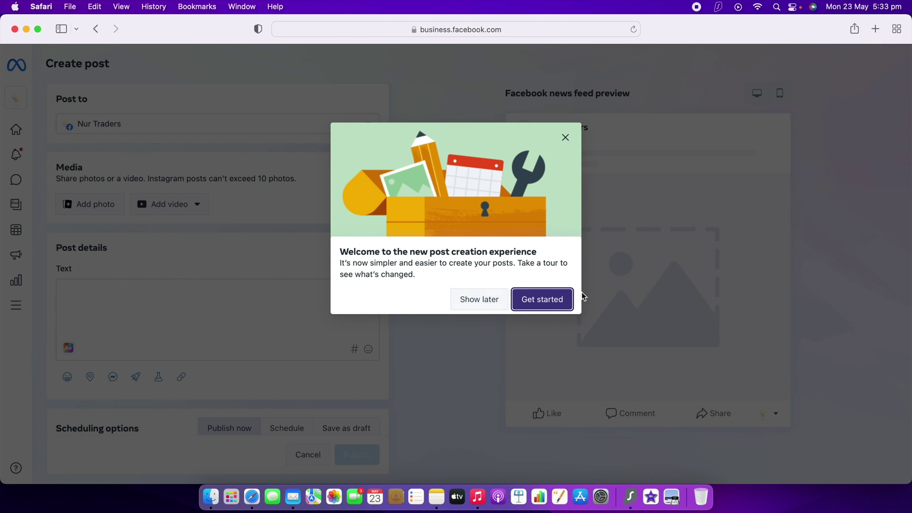
click(478, 300)
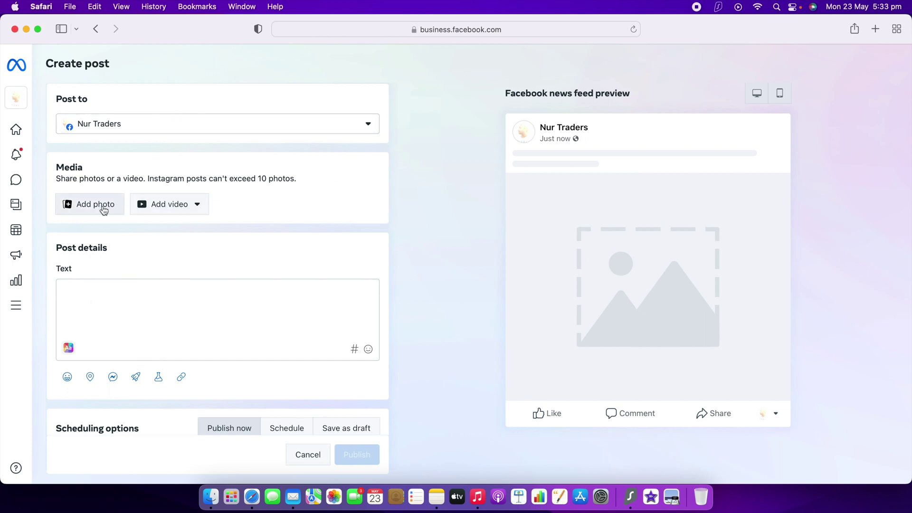
click(169, 206)
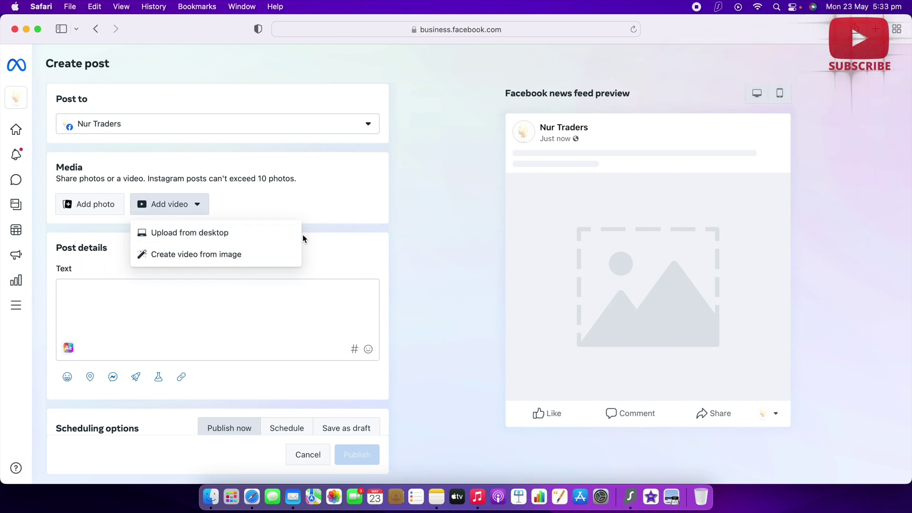
click(355, 205)
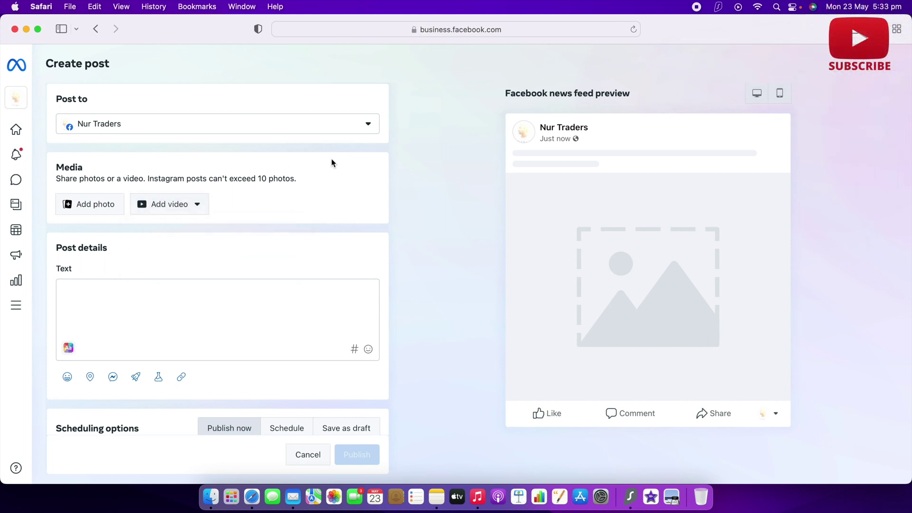